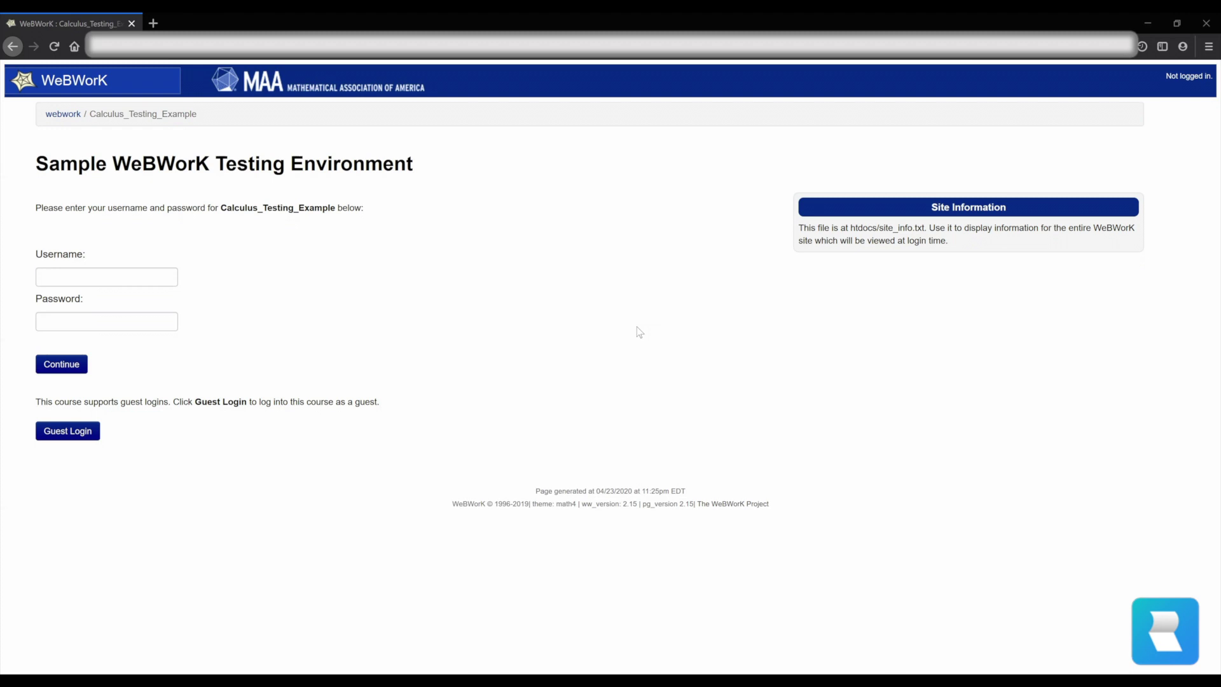
- Log in to the Calculus_Testing_Example course with the saved username and password, and open the practice test
click(84, 273)
click(50, 360)
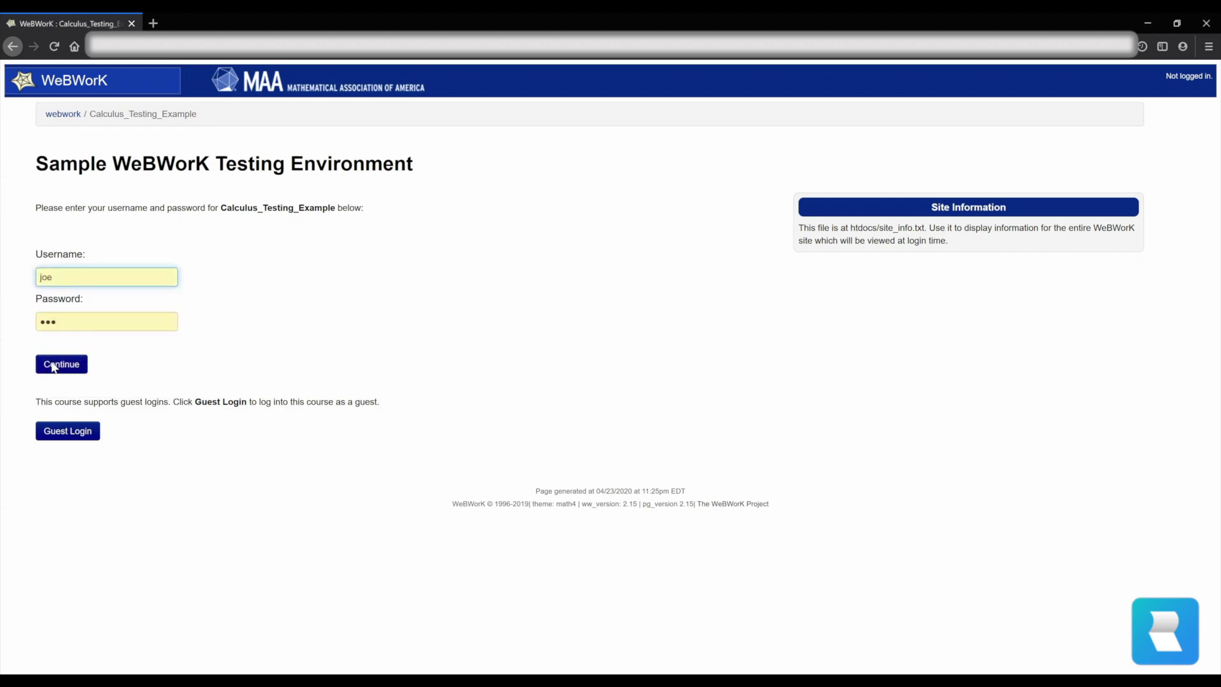
click(54, 365)
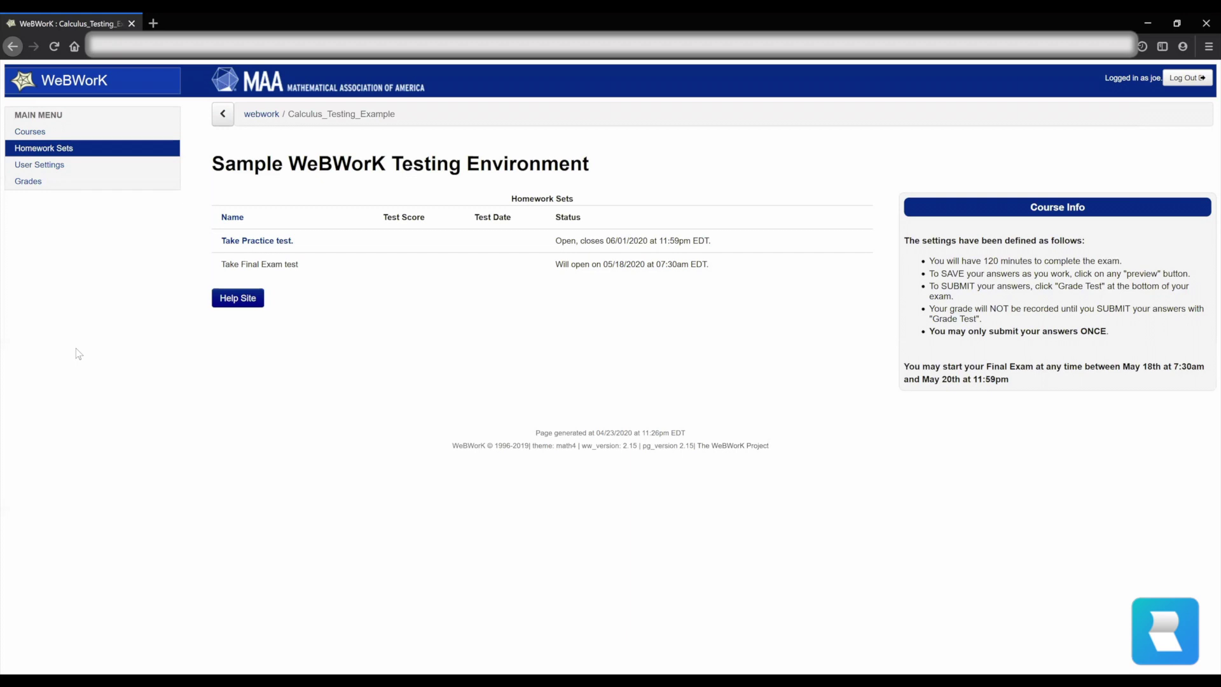
click(263, 242)
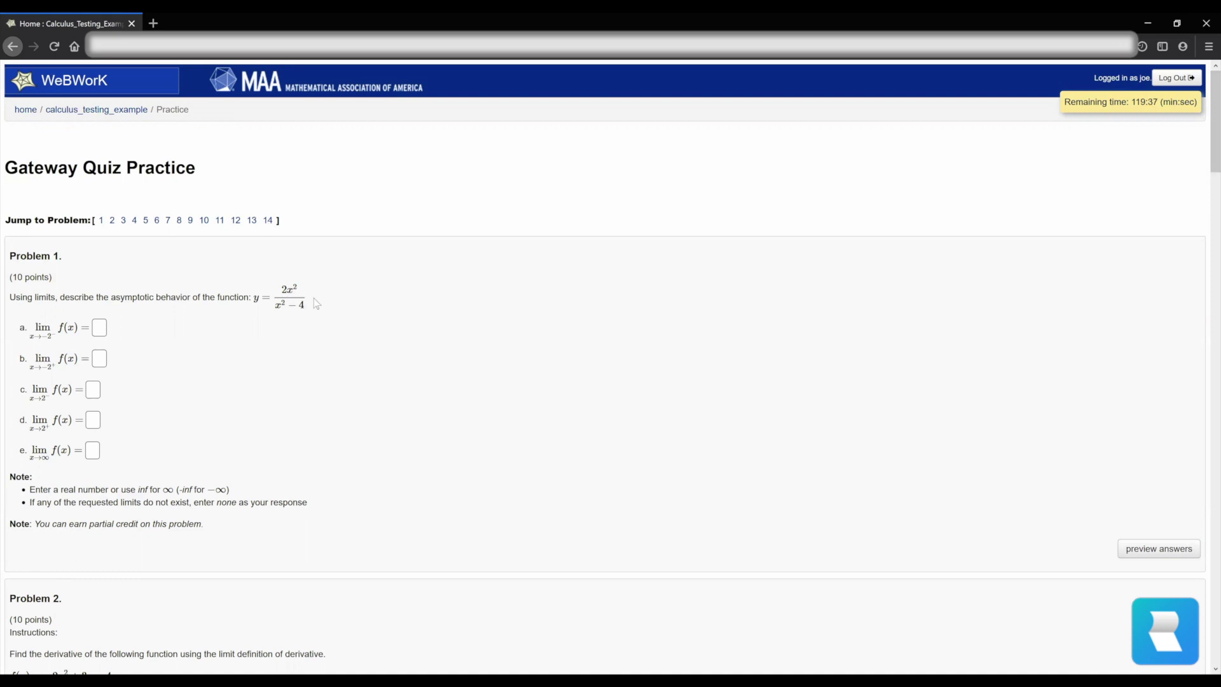
- Enter 0 as the answer for limits a, b and c in Problem 1
scroll(314, 298, down, 2)
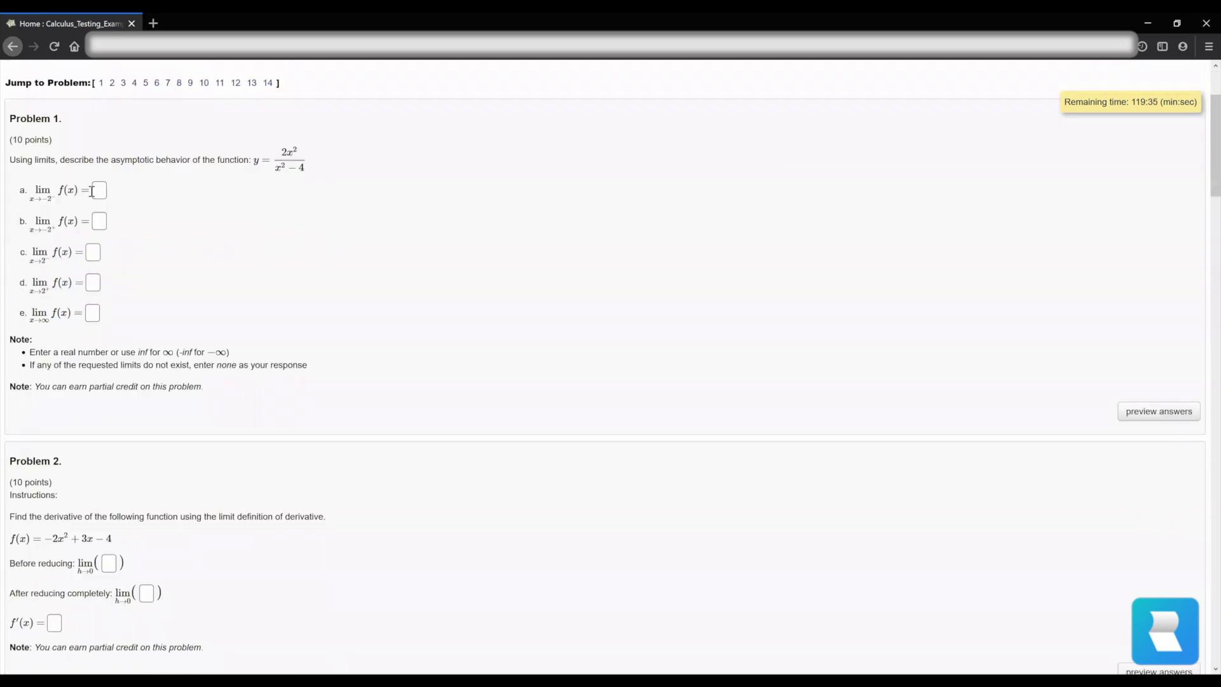
click(100, 189)
text(0)
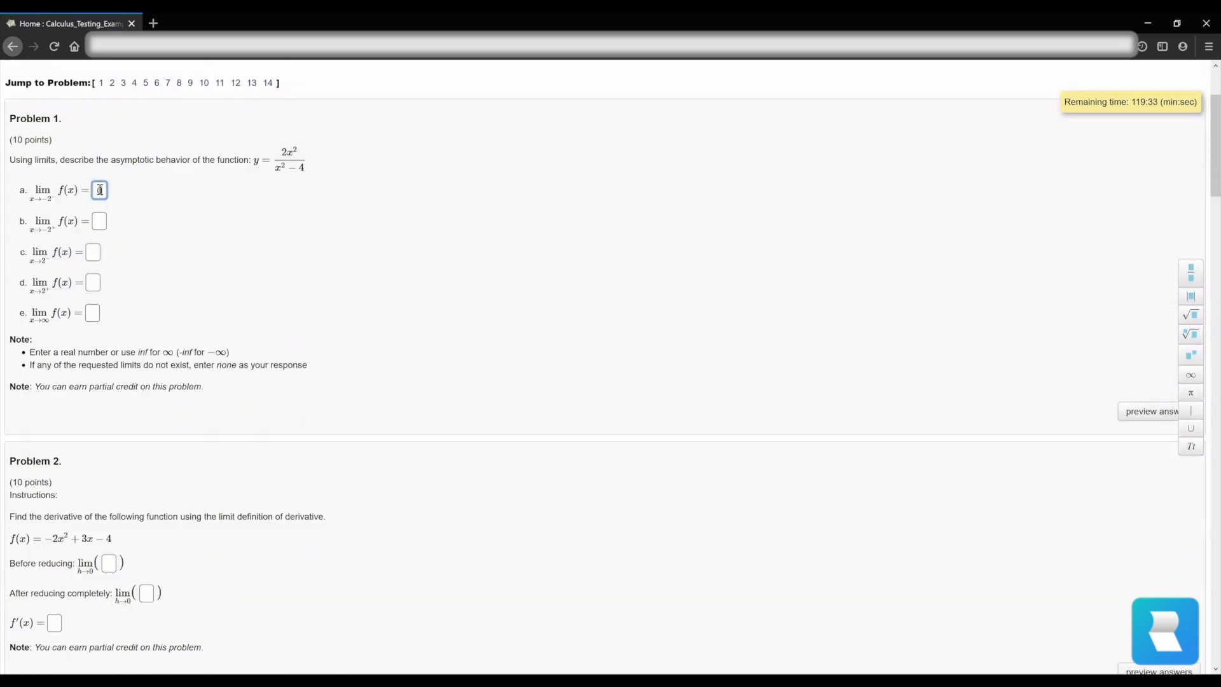
click(100, 219)
text(0)
click(93, 252)
text(0)
- Enter 0 as the derivative in Problems 3 and 4, and preview the answers to save them
scroll(117, 270, down, 2)
scroll(117, 268, down, 3)
scroll(75, 317, down, 3)
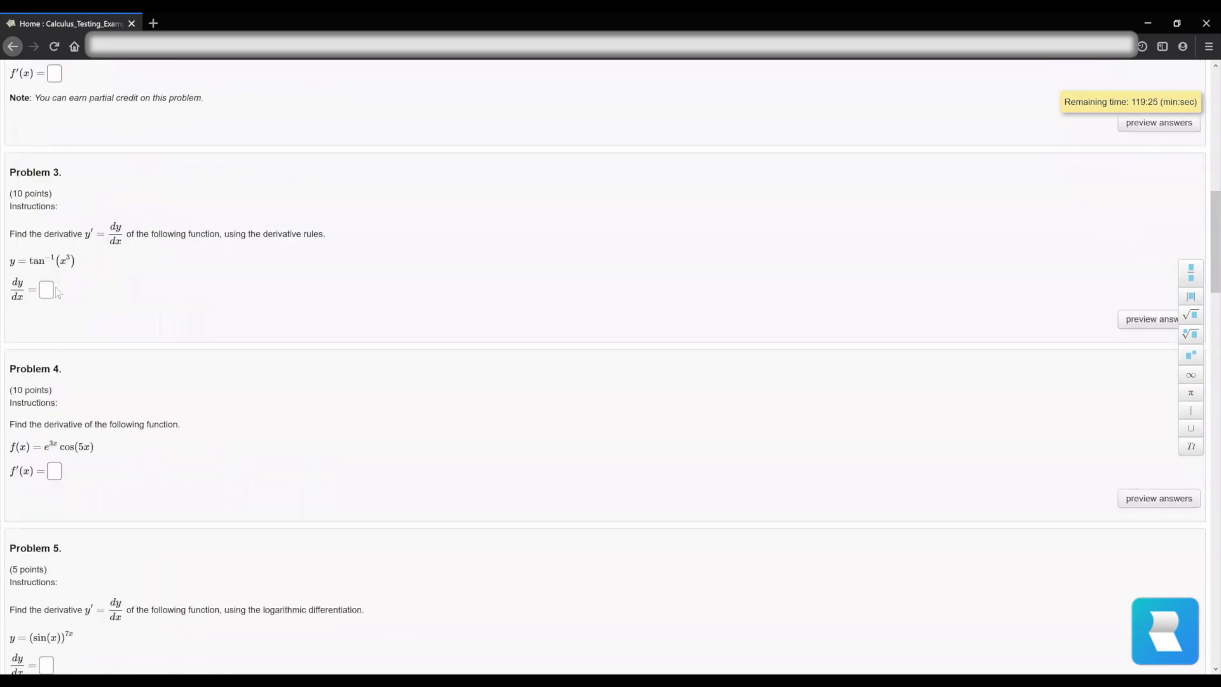
click(46, 291)
text(0)
scroll(56, 422, down, 1)
click(54, 402)
text(0)
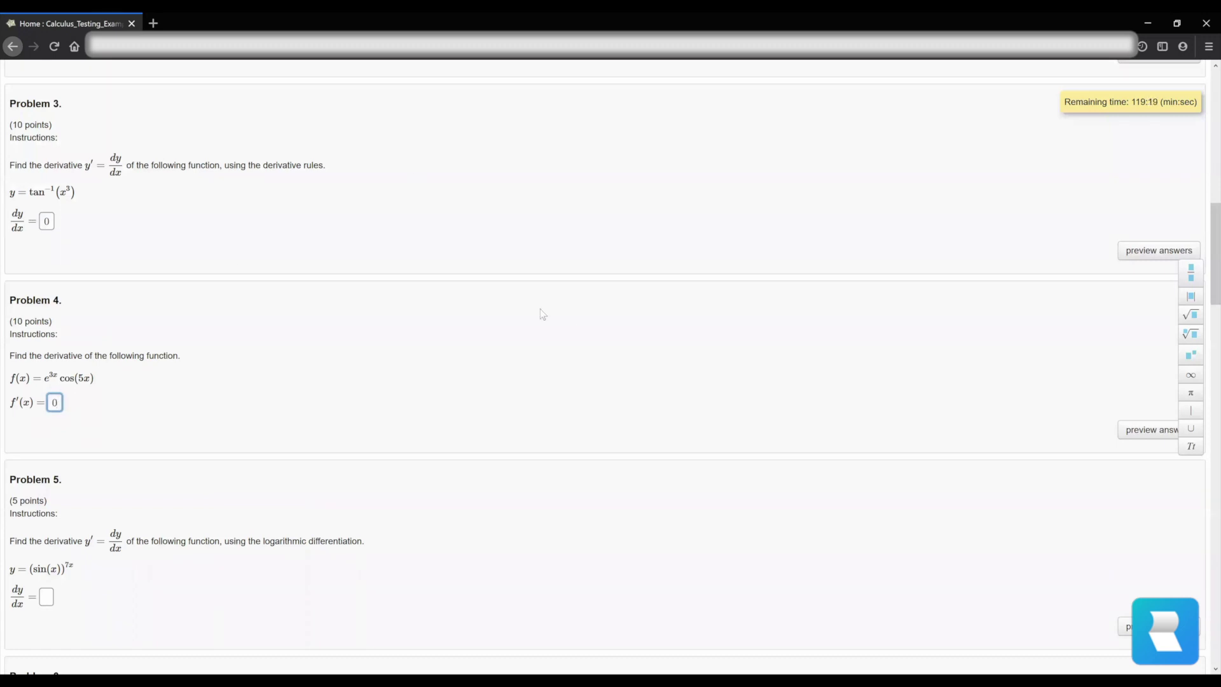
click(1135, 432)
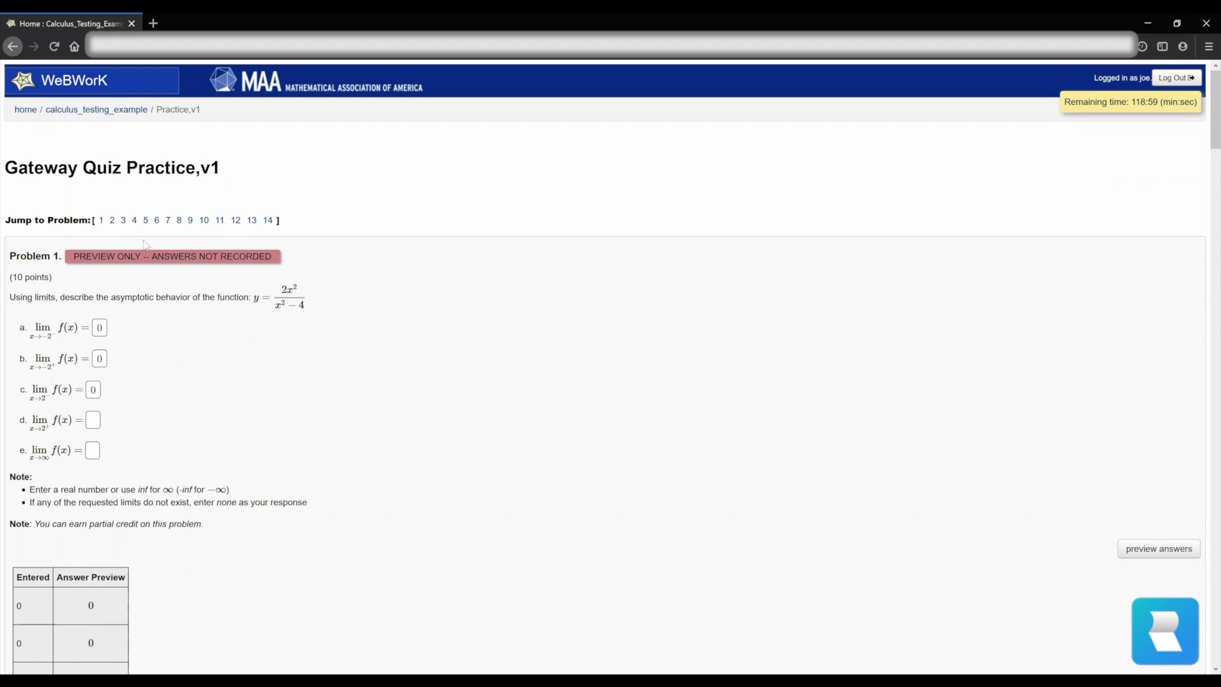
- Review the answer preview tables under Problems 1 through 4 against the answers entered
scroll(169, 274, down, 5)
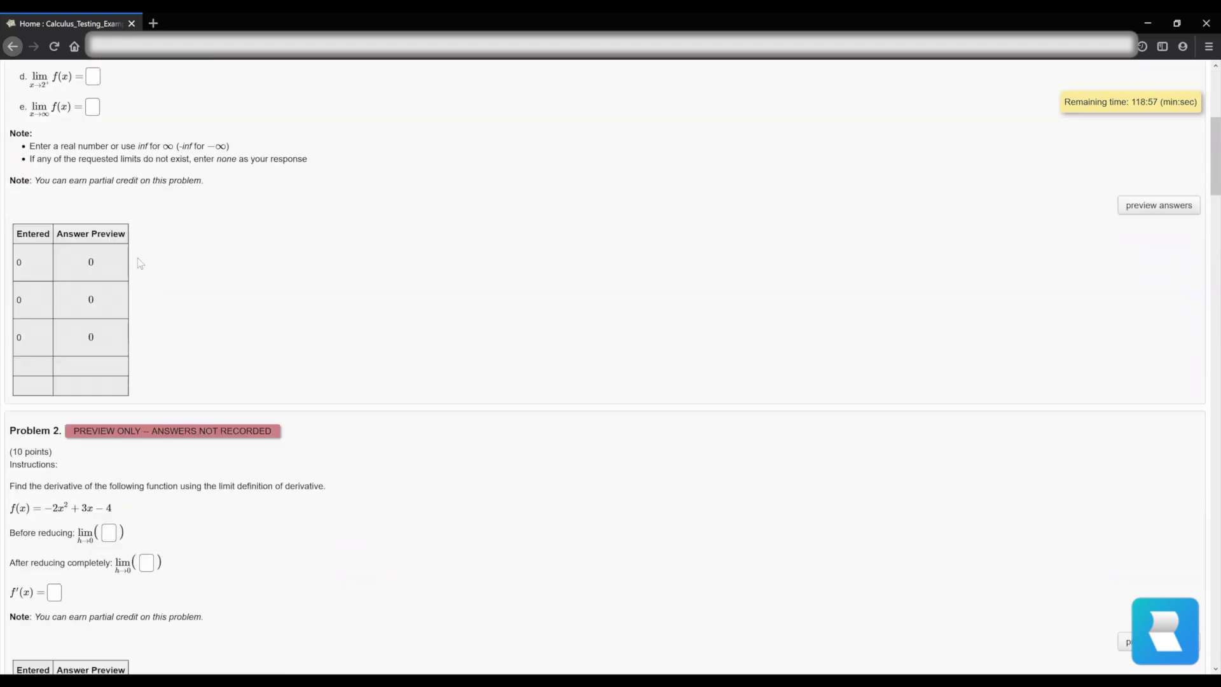
scroll(107, 149, up, 1)
scroll(106, 149, up, 3)
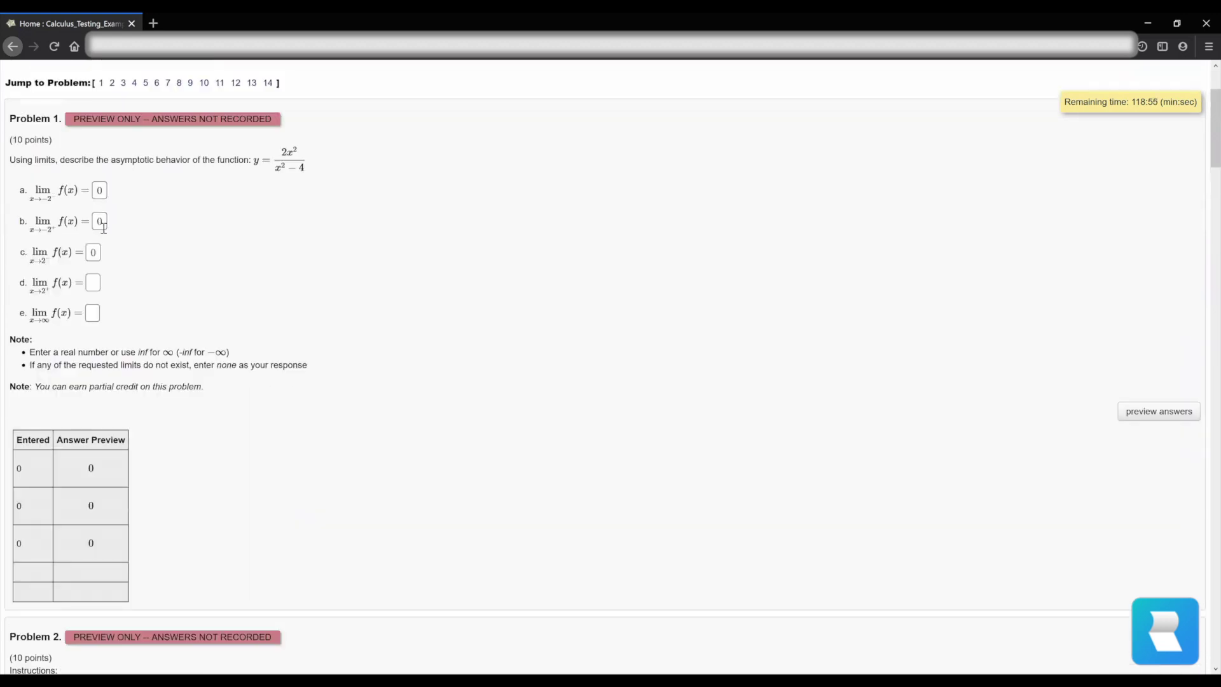
scroll(92, 382, down, 2)
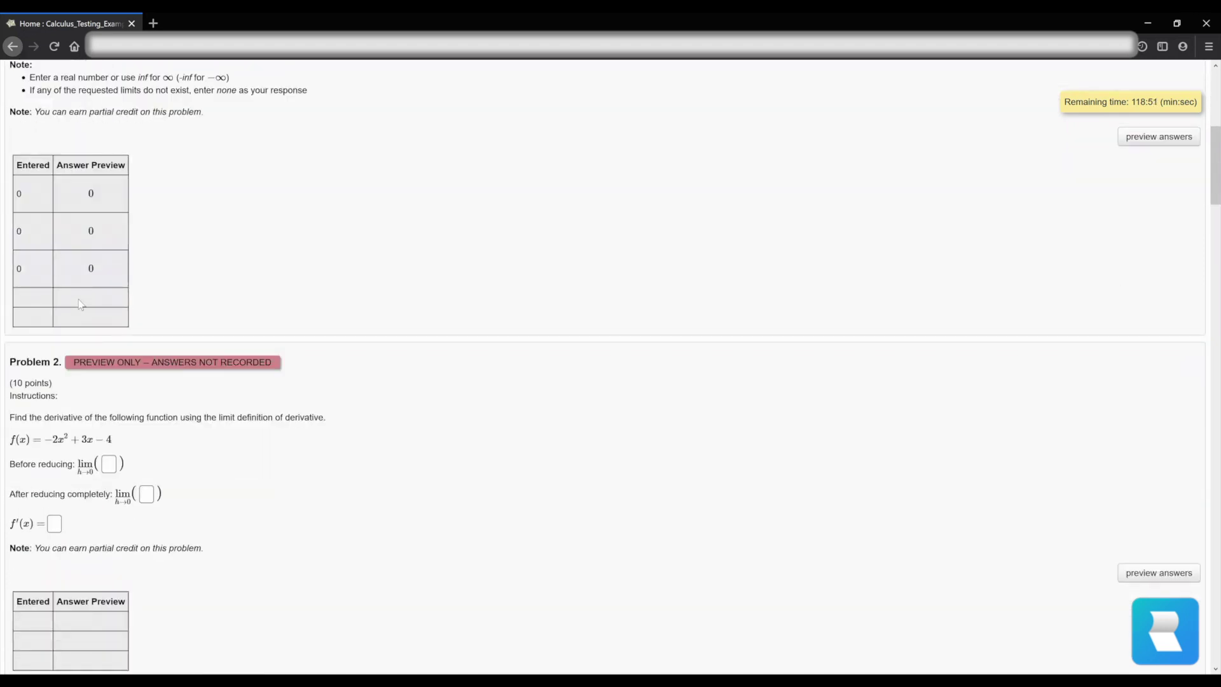
scroll(148, 381, down, 3)
scroll(148, 382, down, 1)
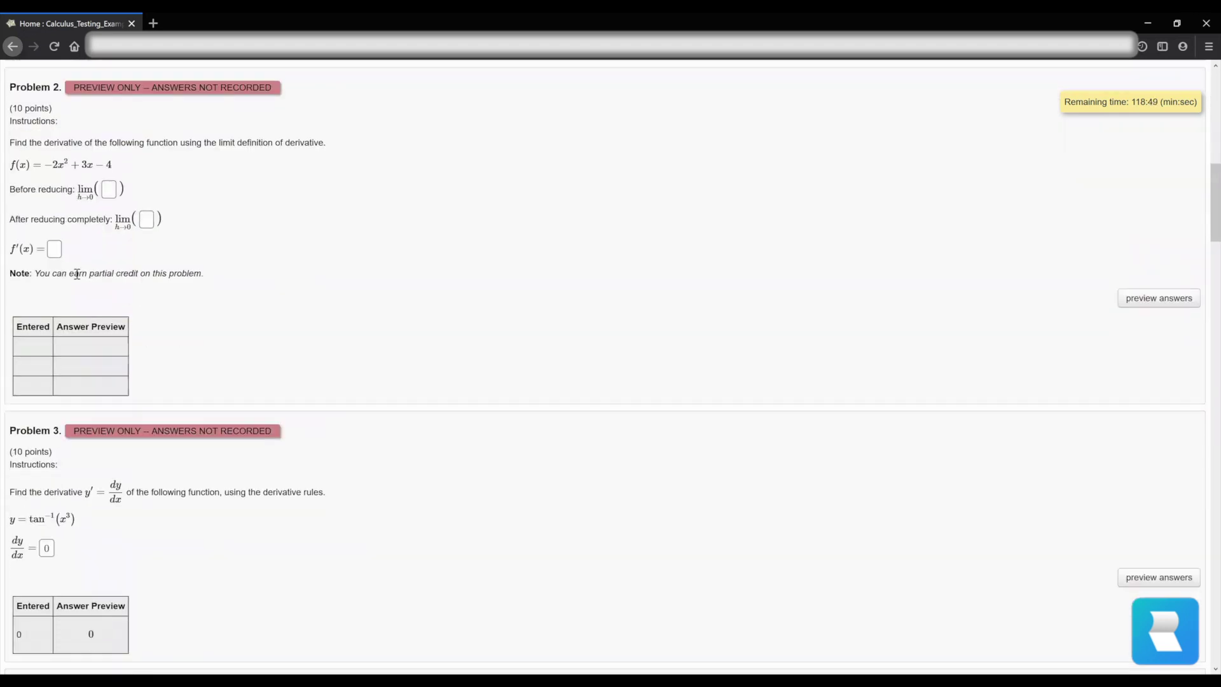
scroll(161, 356, down, 5)
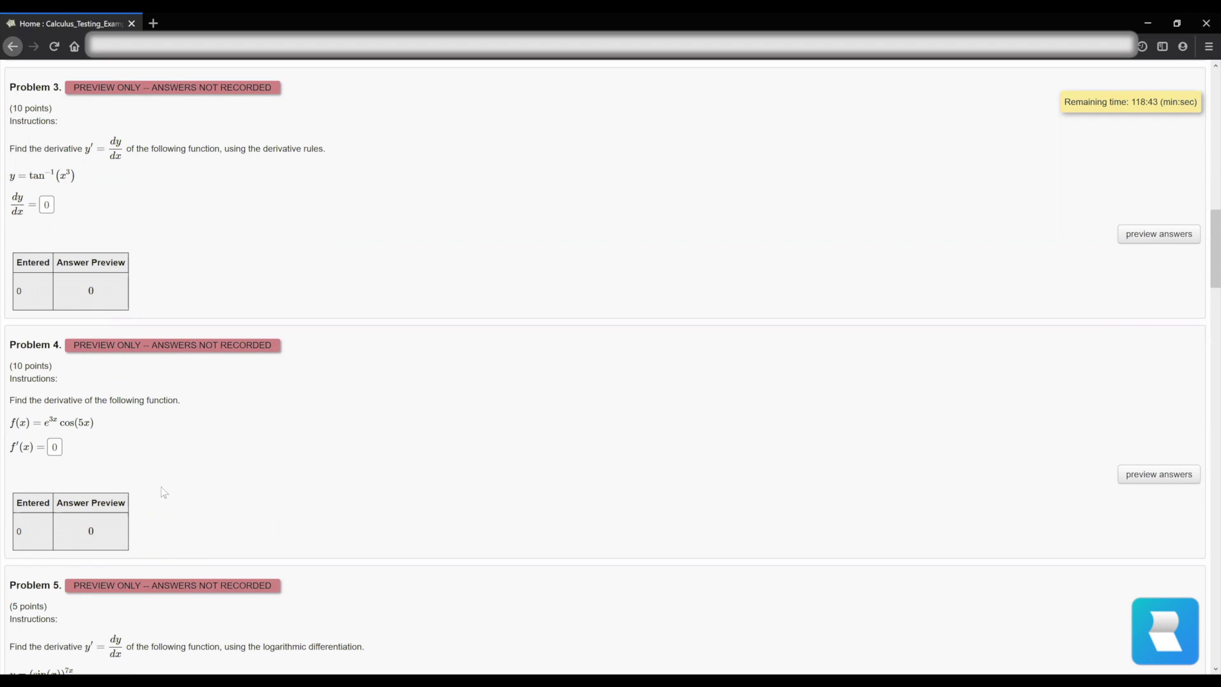
- Enter 0 as the answer for limits d and e in Problem 1
scroll(182, 438, up, 15)
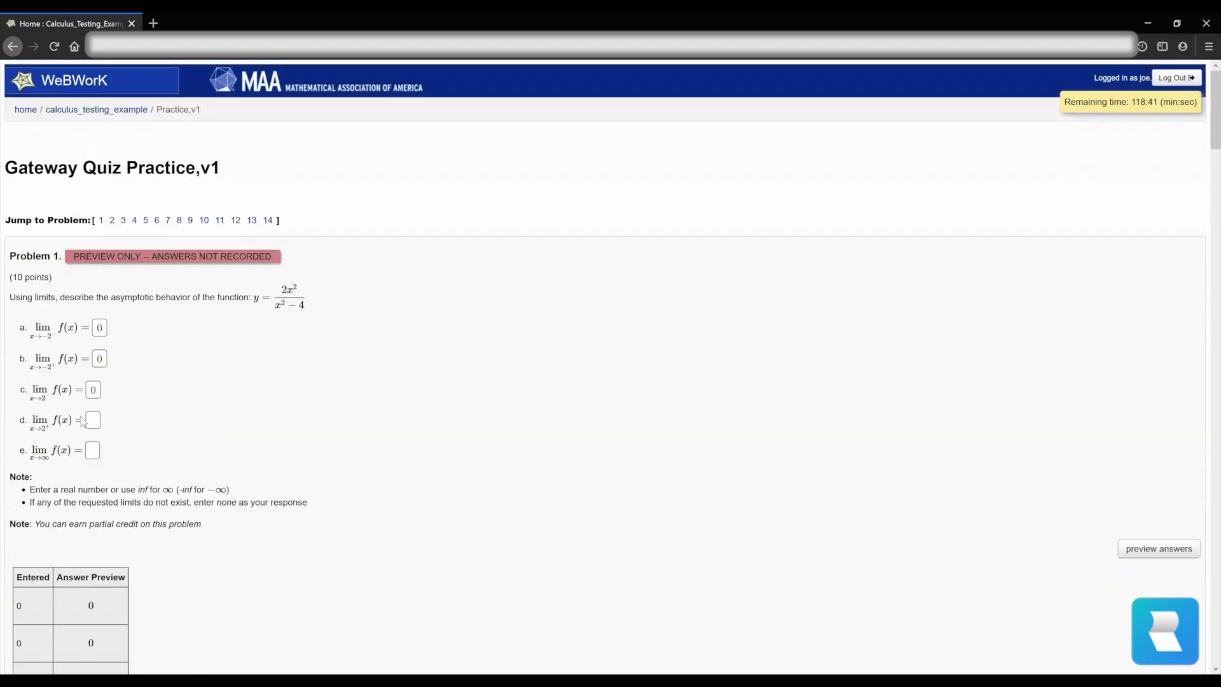
click(92, 421)
text(0)
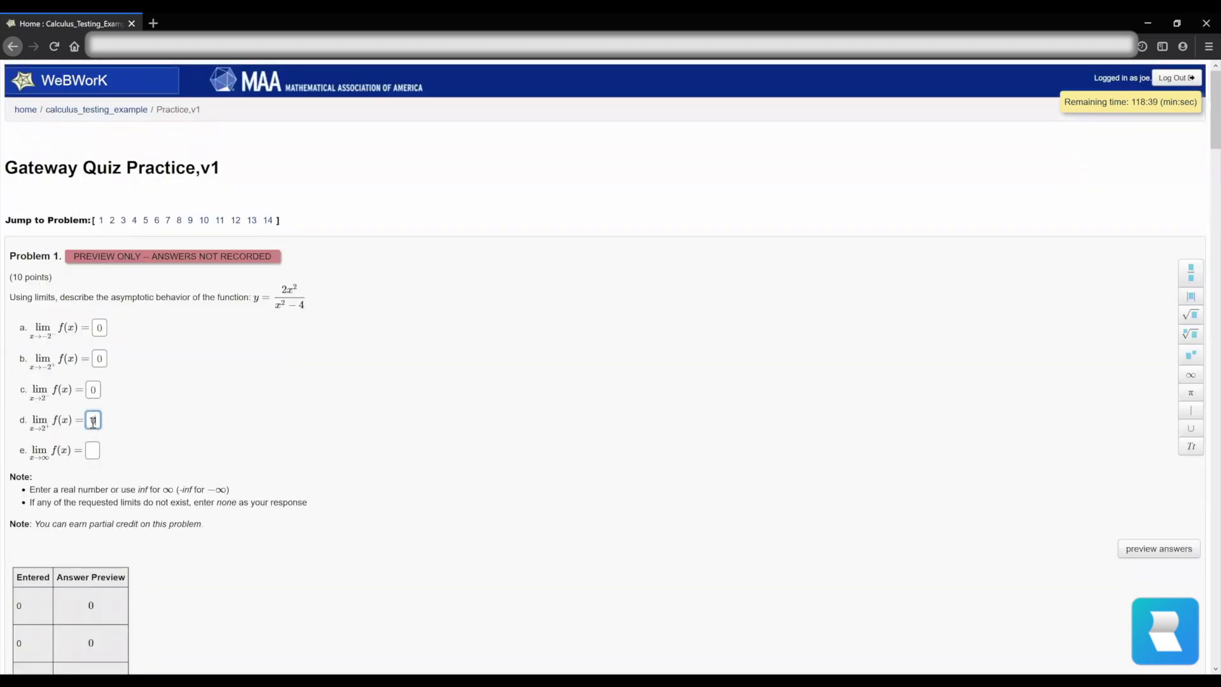
click(93, 452)
text(0)
- Enter 0 in Problem 2 for the before-reducing limit, the completely reduced limit and f'(x)
scroll(93, 452, down, 7)
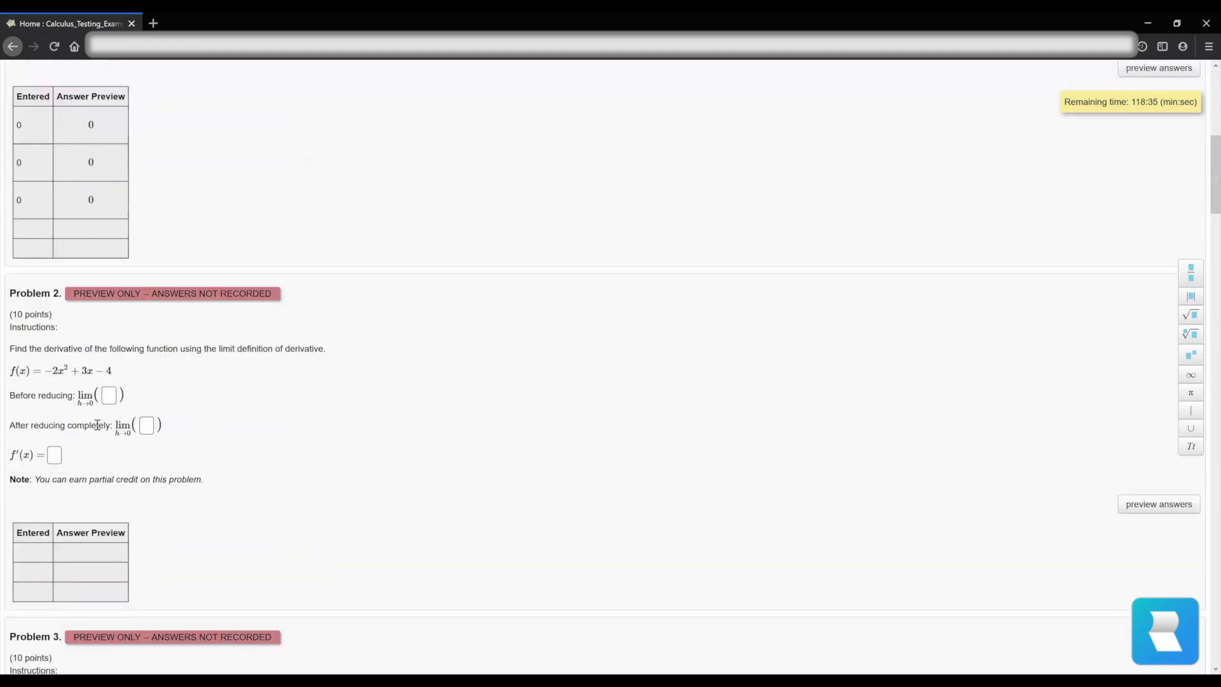
click(106, 400)
text(0)
click(147, 426)
text(0)
click(55, 456)
text(0)
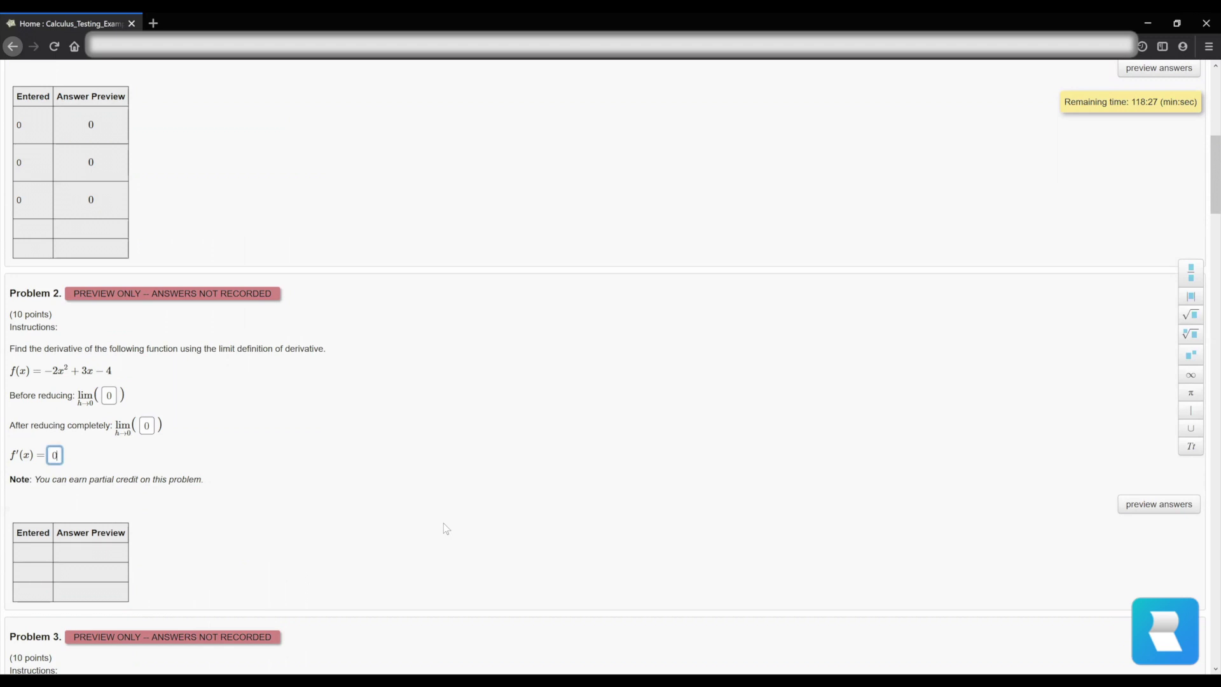
- Log out without previewing the newly entered answers, and return to the course login page
key(Return)
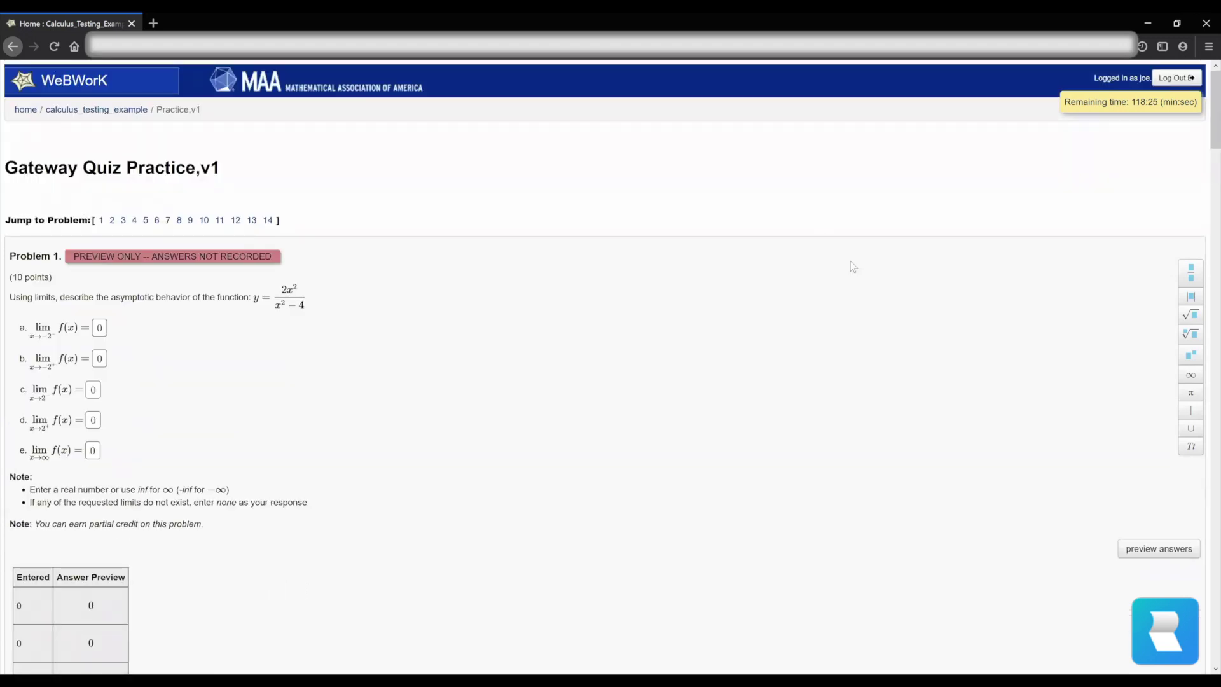
click(1177, 78)
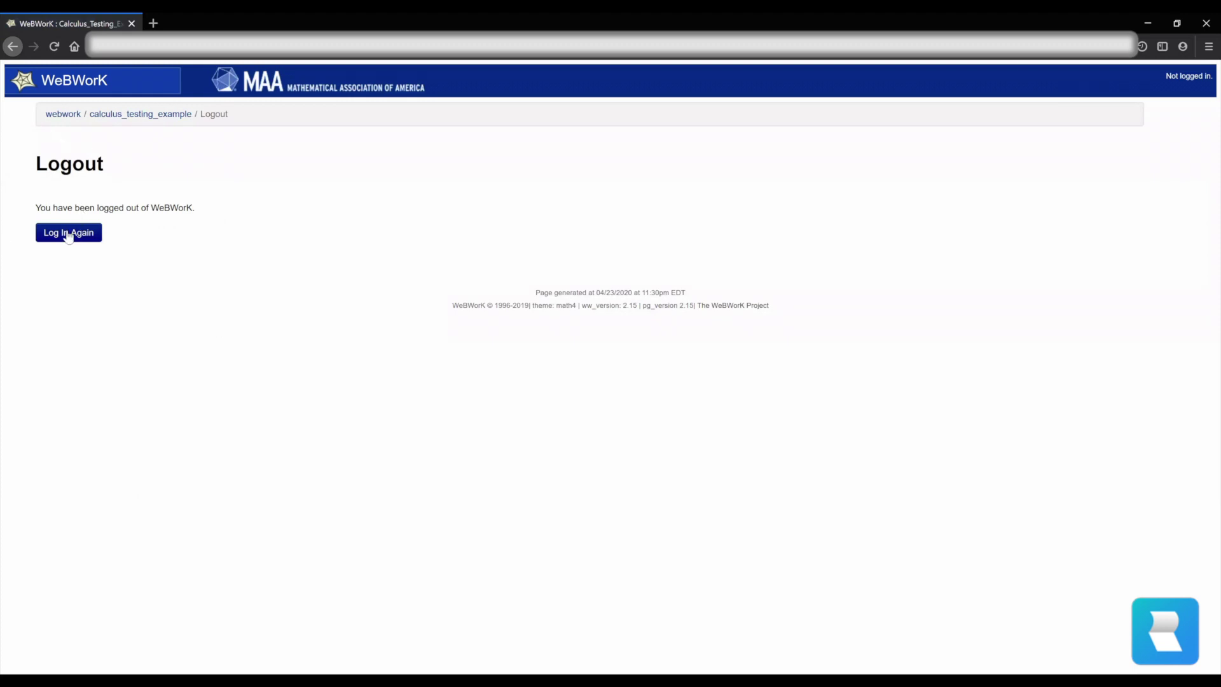
click(69, 234)
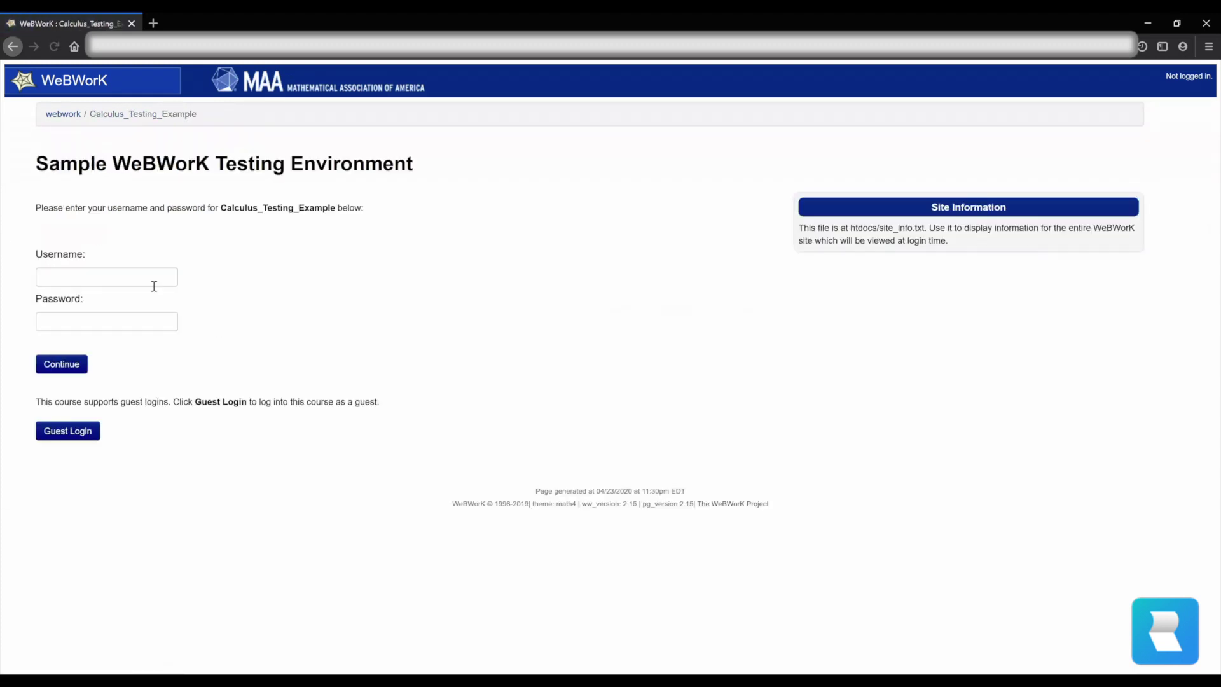
- Log back in with the saved username and password, and reopen the practice test
click(115, 281)
click(57, 330)
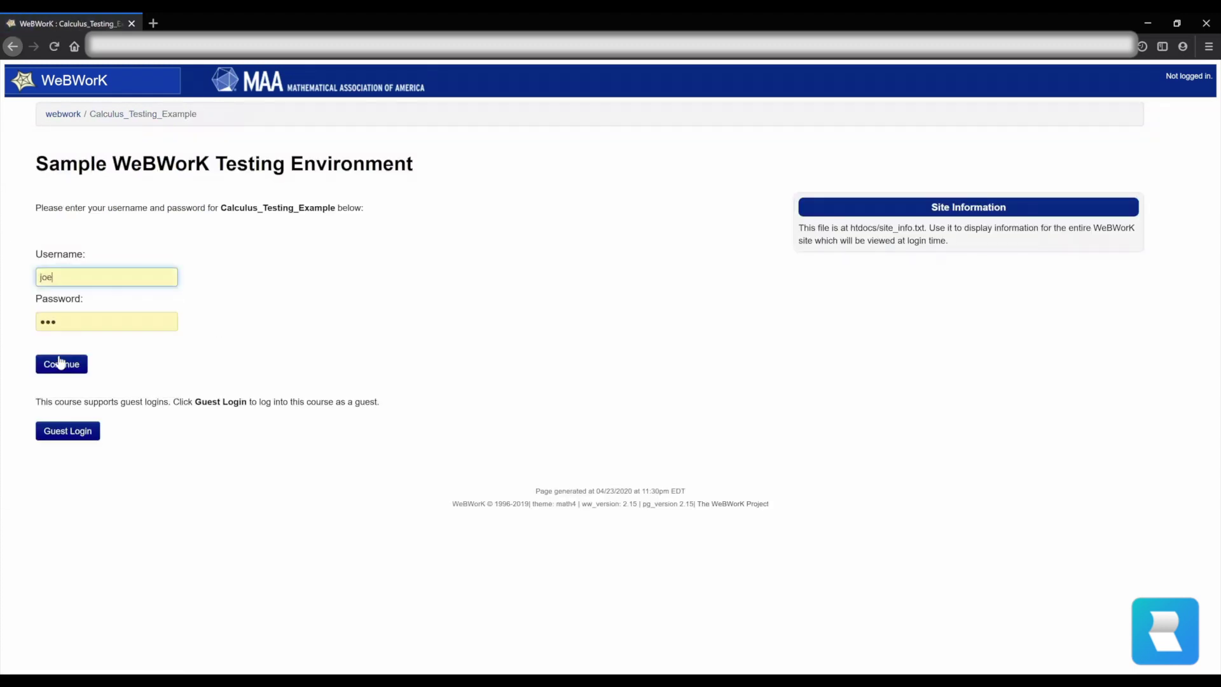
click(58, 366)
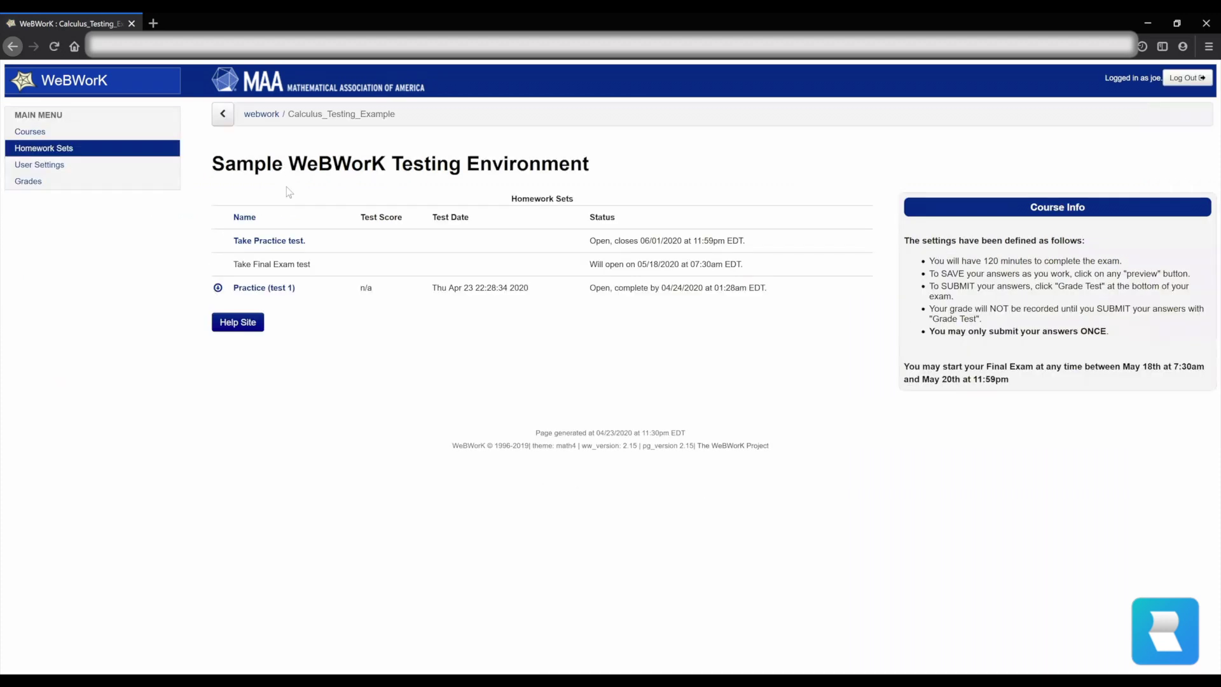
click(274, 246)
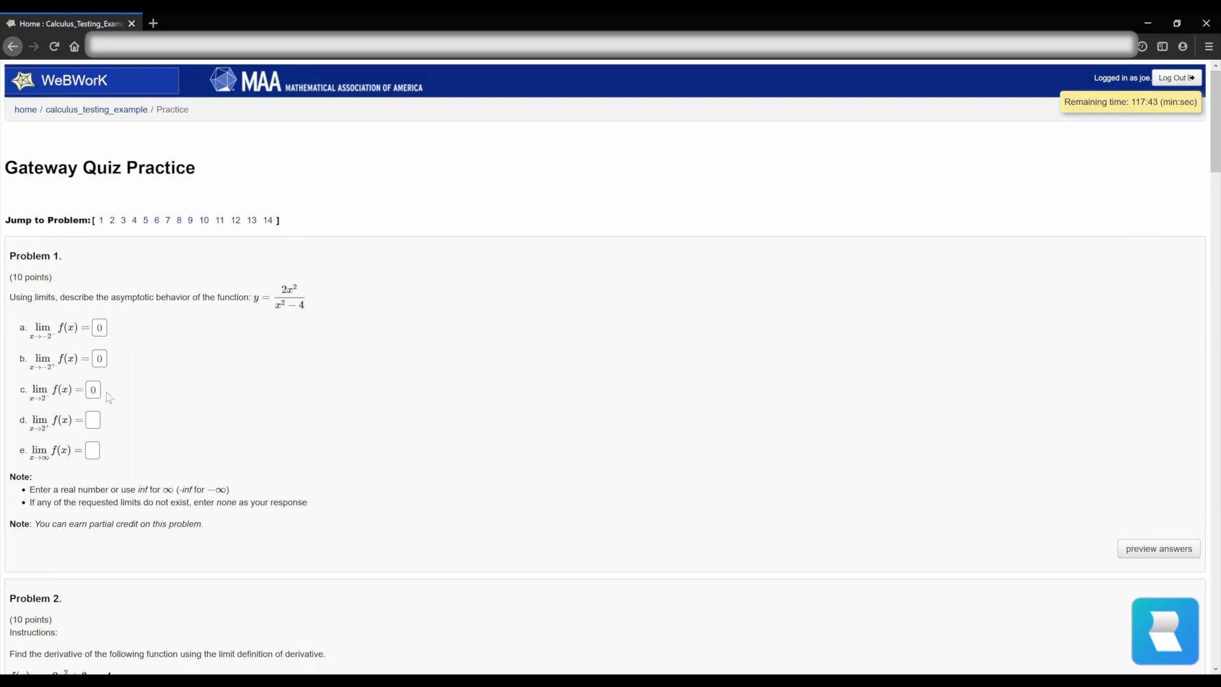
- Check the answer fields of Problems 1 through 4 to see which entries were saved
scroll(114, 381, down, 3)
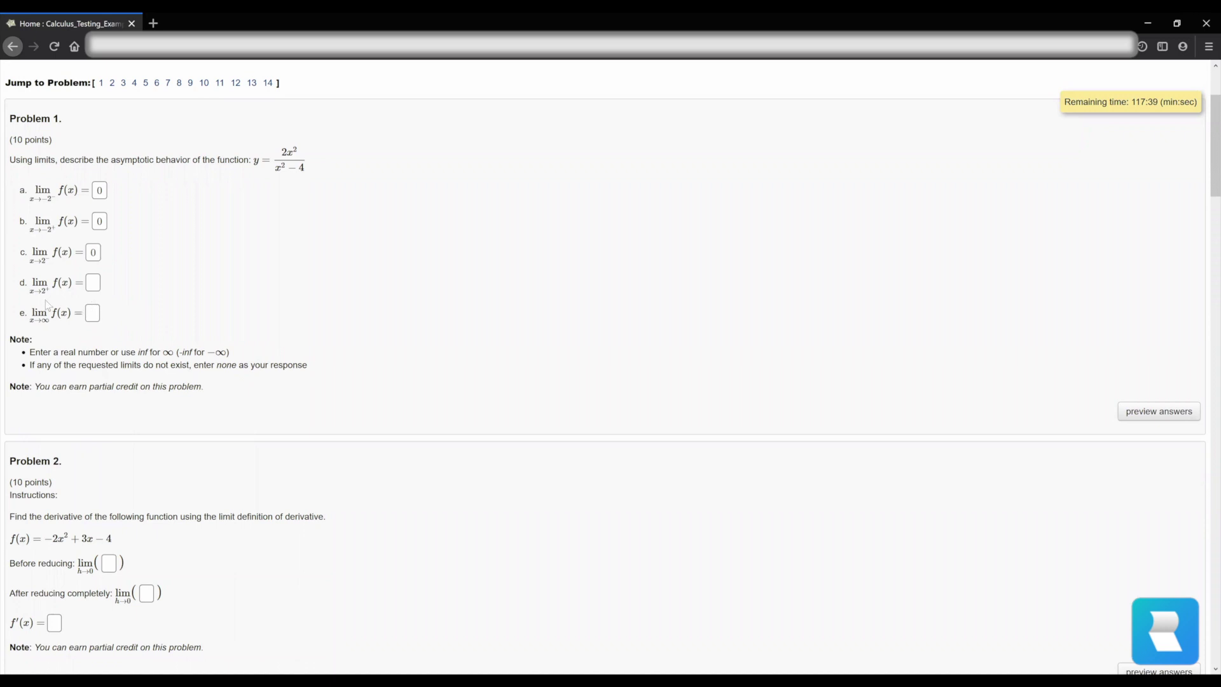
scroll(95, 327, down, 3)
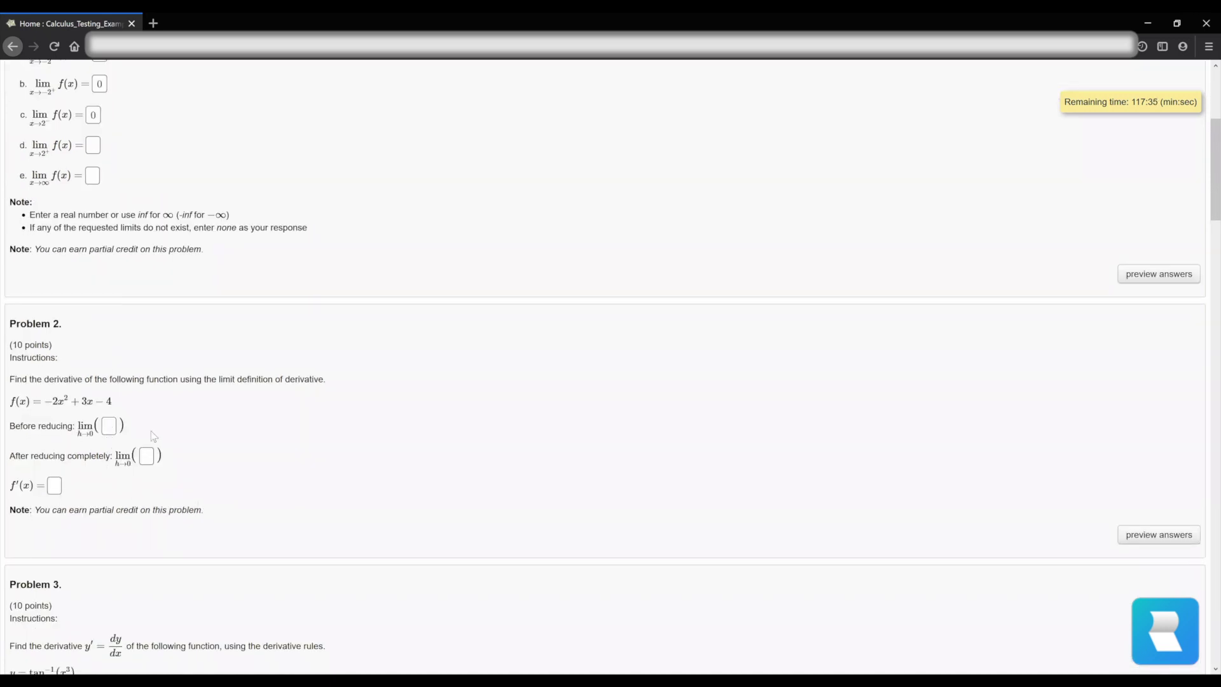
scroll(164, 406, down, 3)
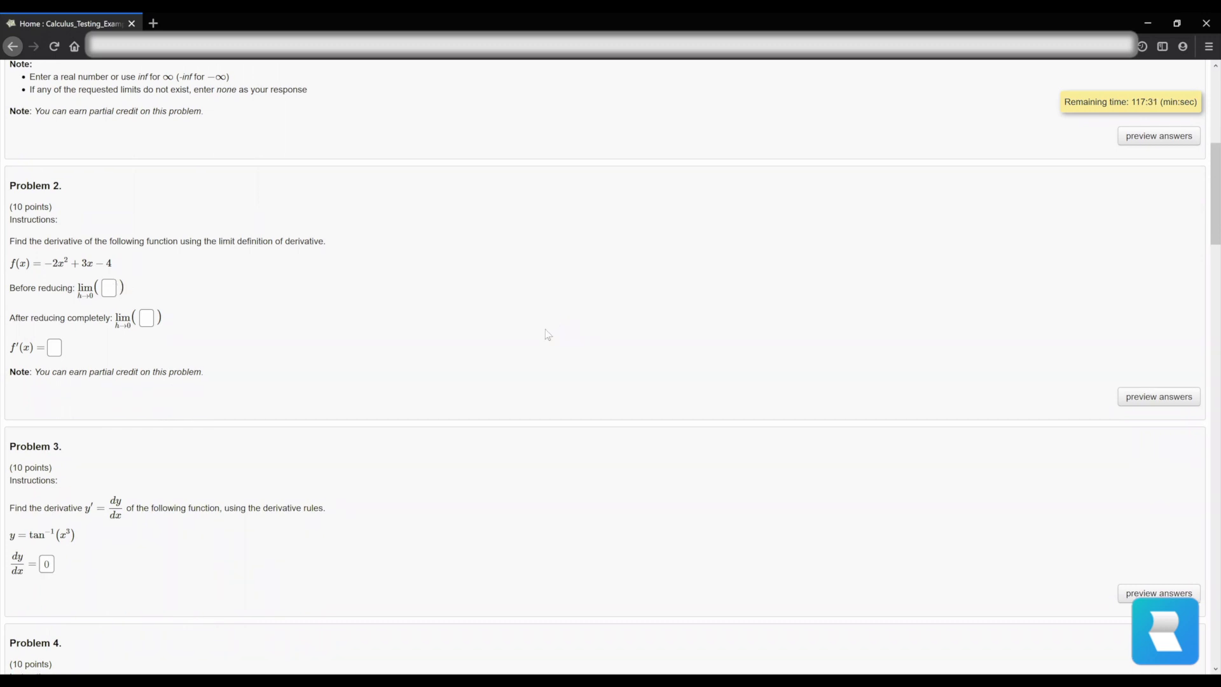
scroll(111, 382, down, 3)
scroll(93, 422, down, 3)
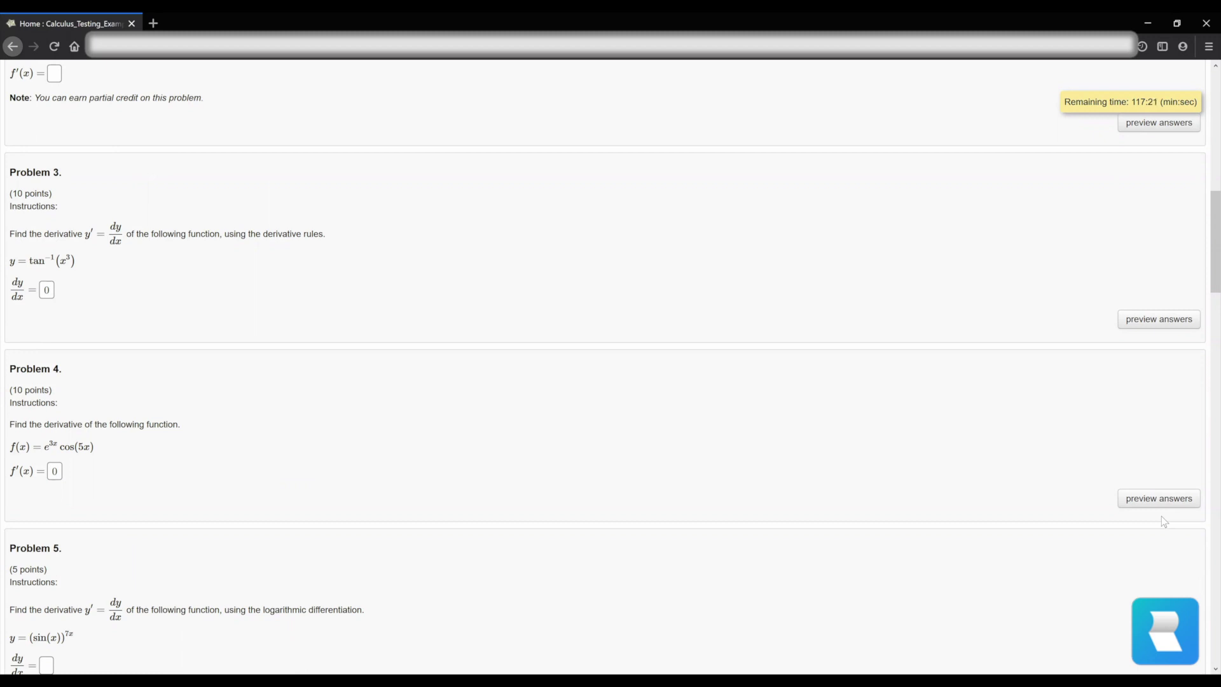
scroll(731, 452, up, 4)
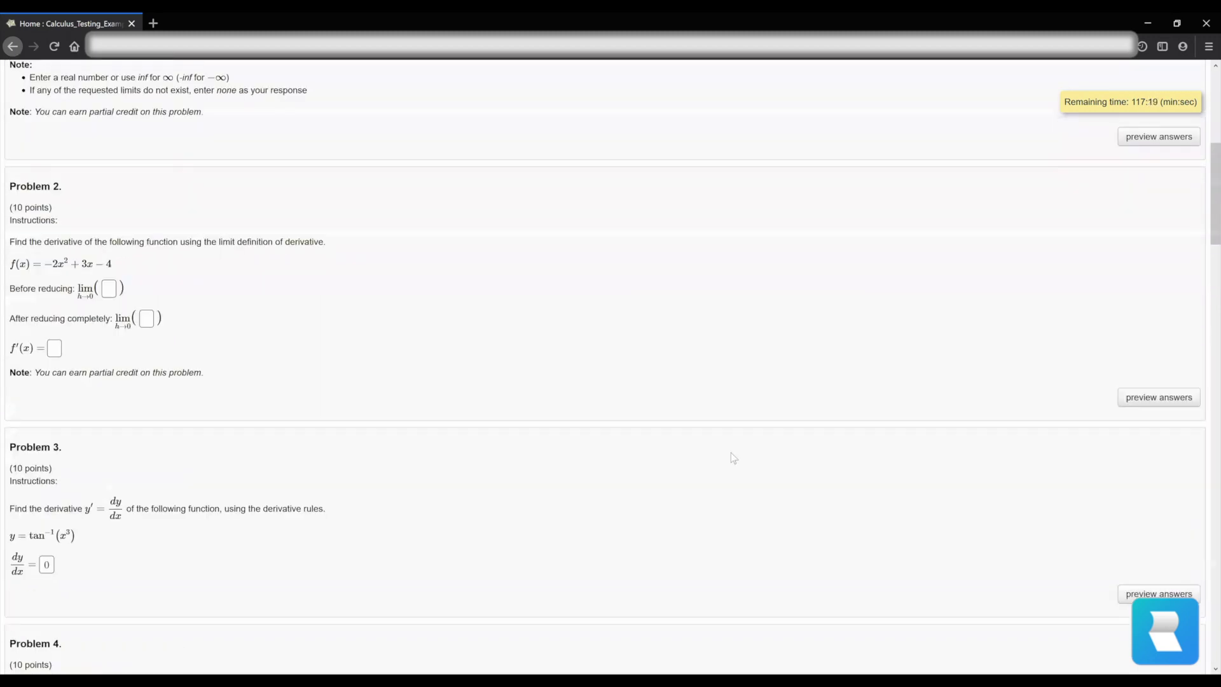
scroll(731, 453, down, 2)
scroll(730, 456, down, 1)
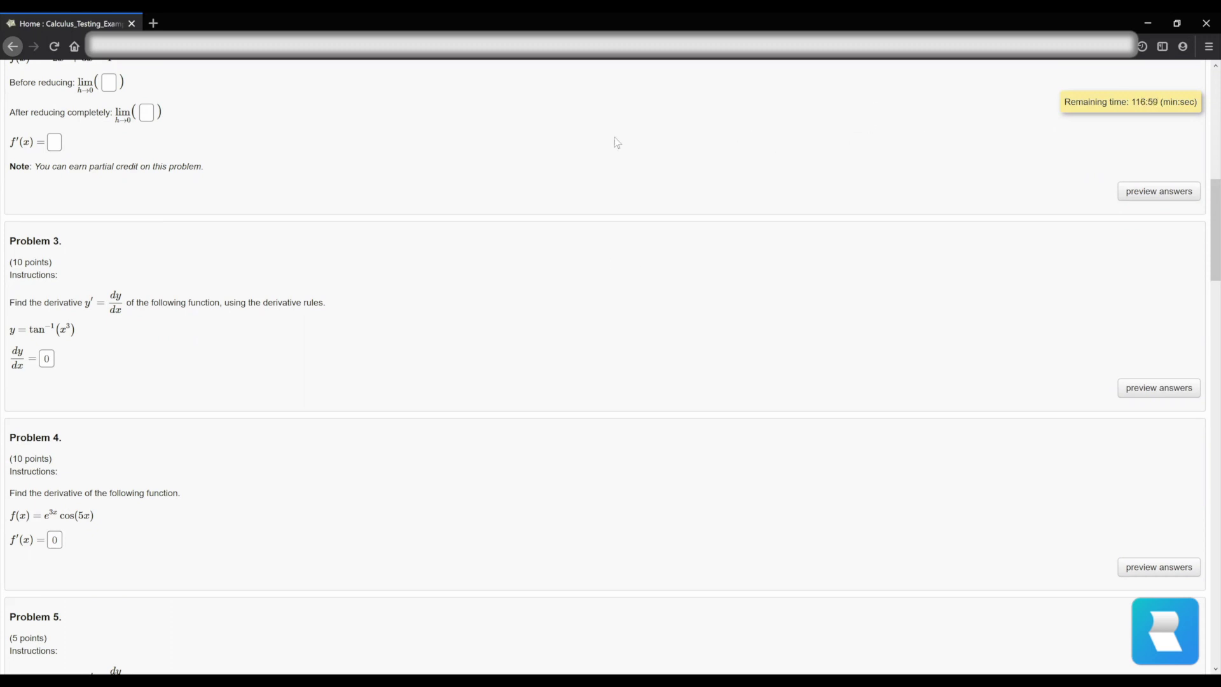
- Submit the whole practice test for grading after the last problem
scroll(606, 145, down, 1)
scroll(464, 191, down, 20)
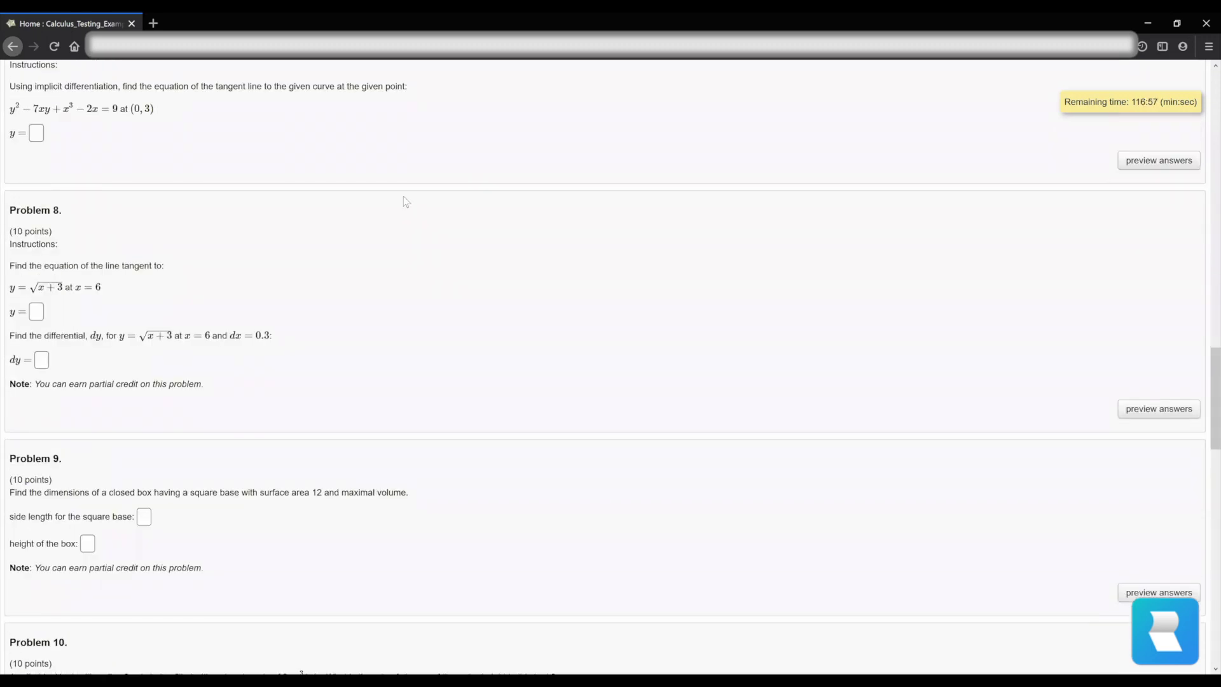
scroll(406, 202, down, 10)
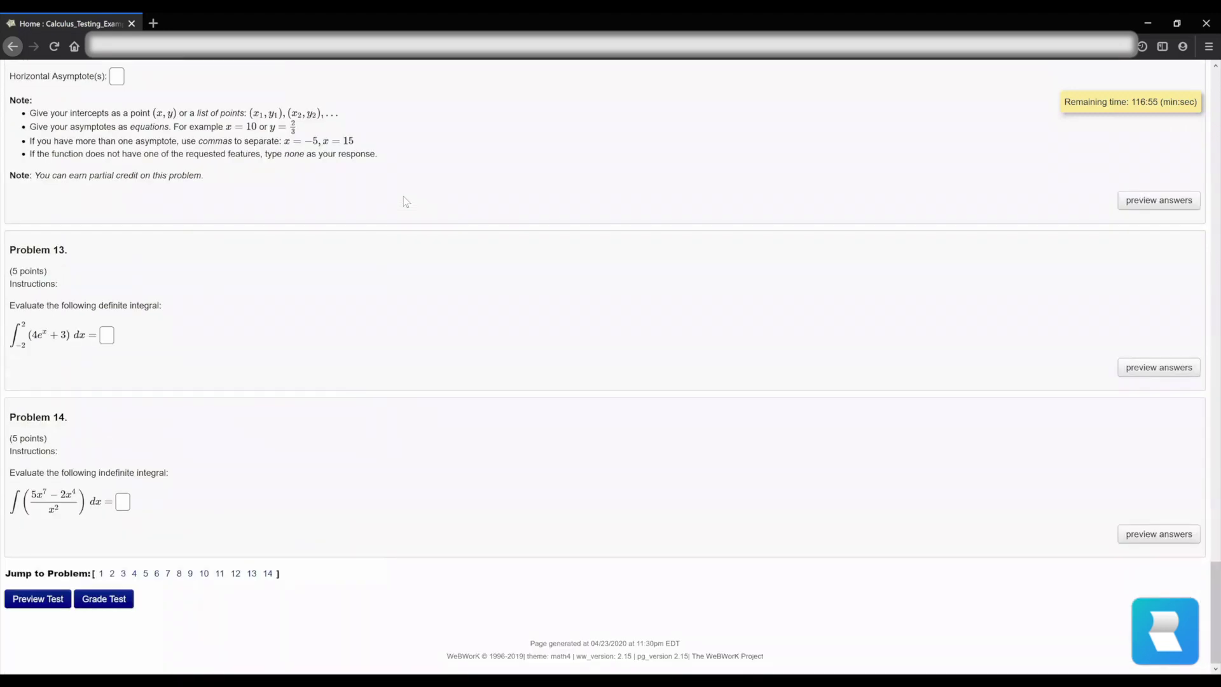
click(119, 601)
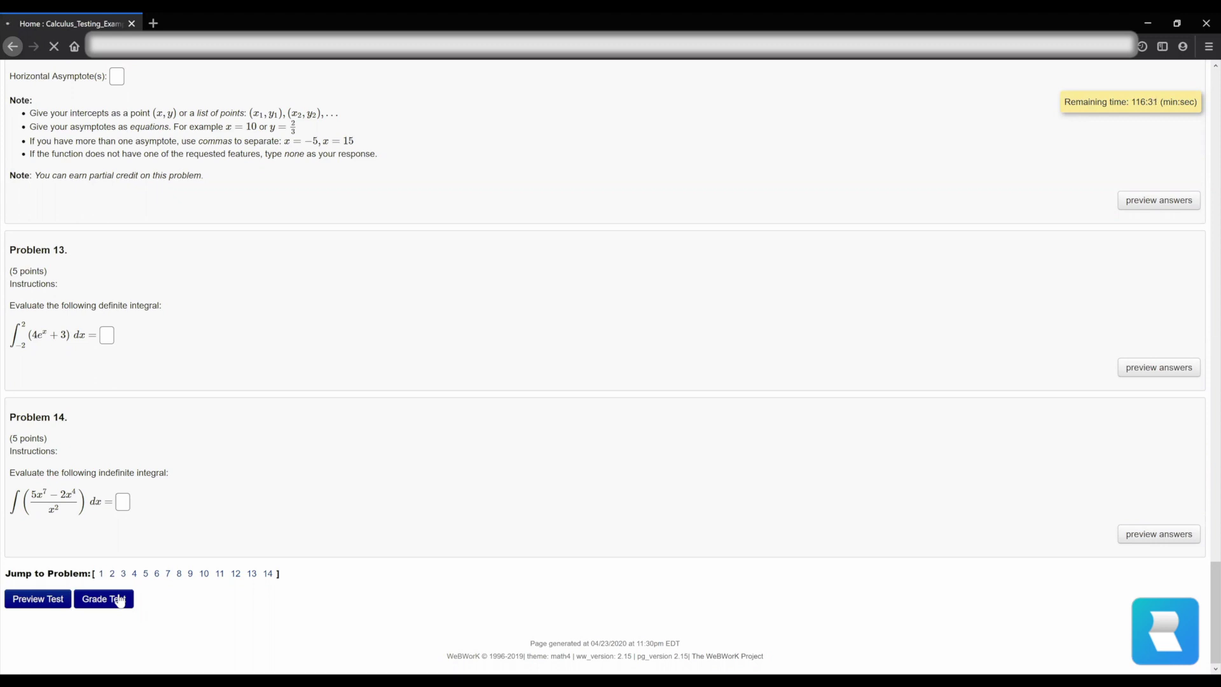